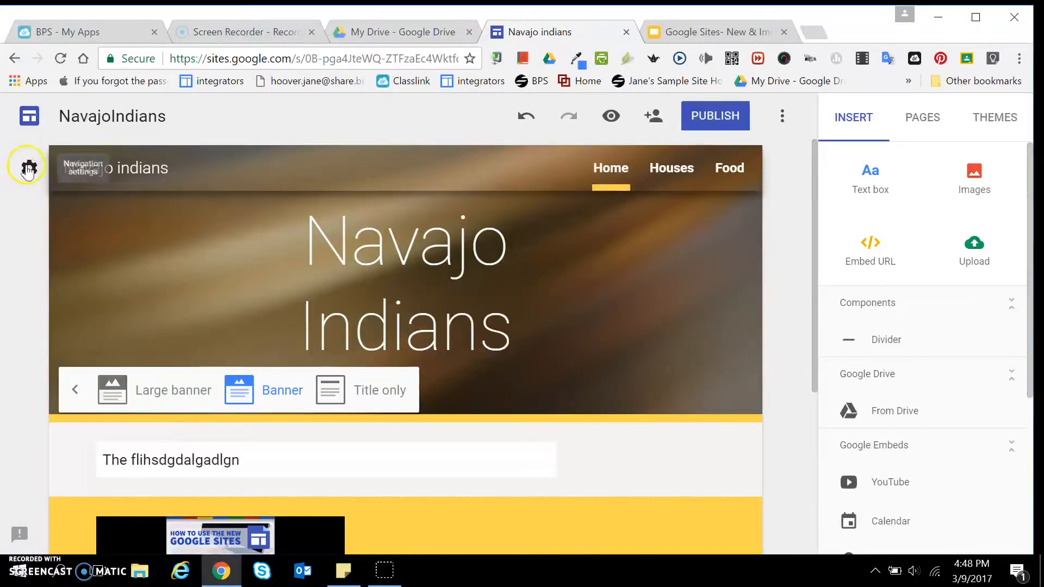
# Step: Look at the site's navigation mode options for top or side navigation
pyautogui.click(28, 168)
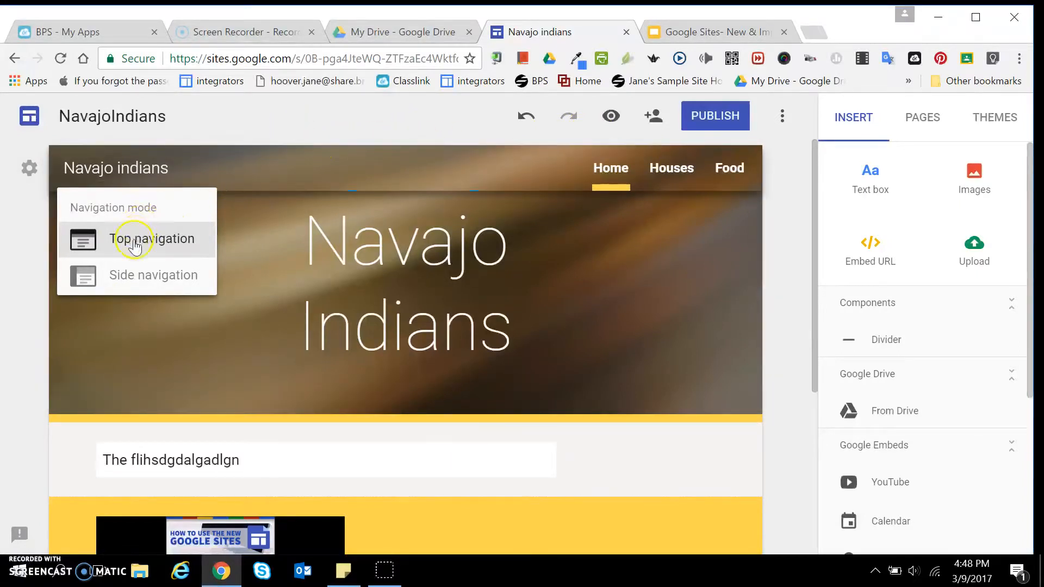
pyautogui.click(51, 217)
pyautogui.scroll(-1, 742, 226)
pyautogui.scroll(1, 742, 225)
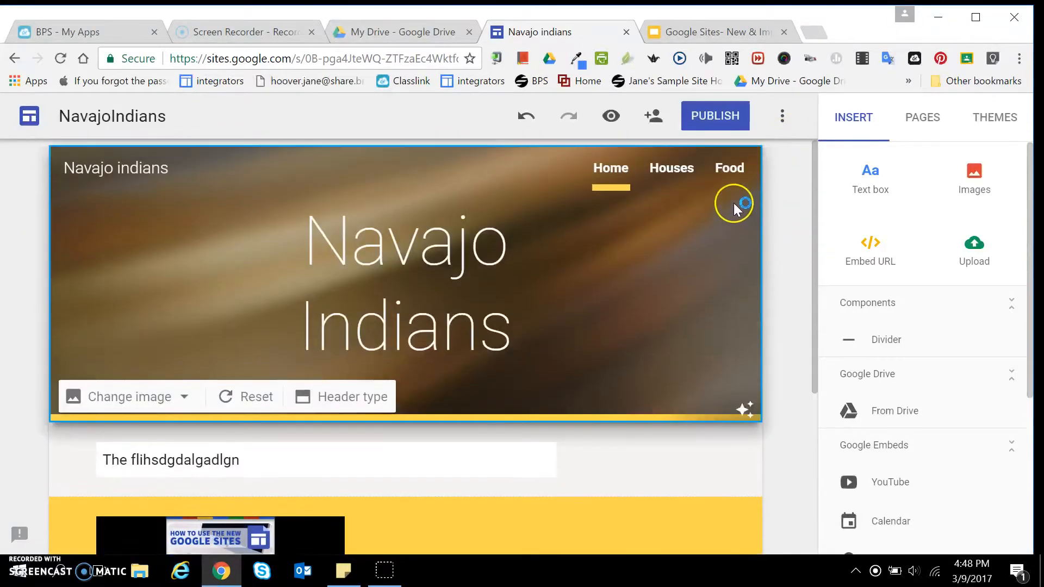
# Step: Change the header type of the Houses page to Banner
pyautogui.click(670, 167)
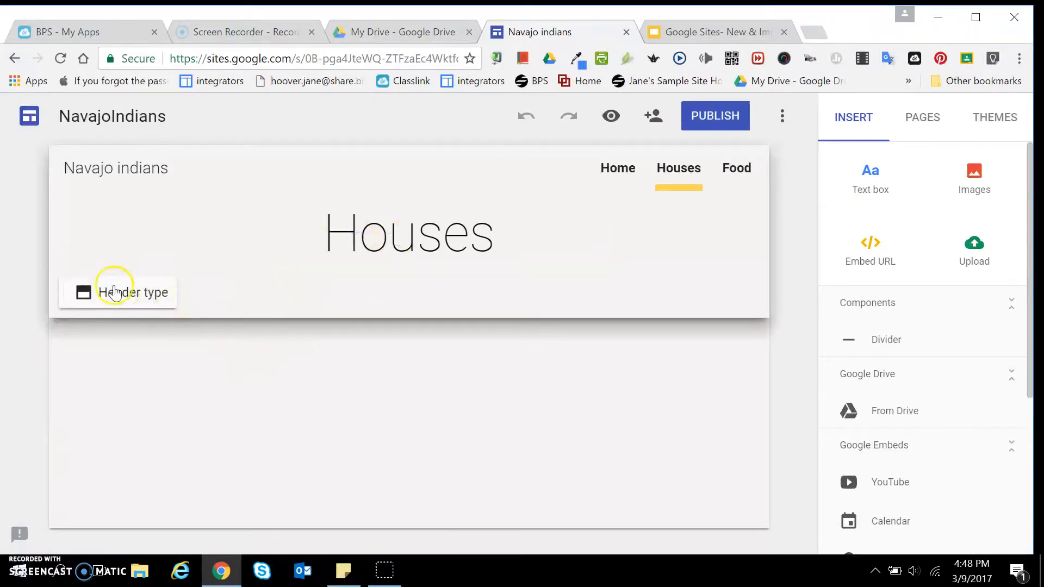
pyautogui.click(103, 292)
pyautogui.click(243, 291)
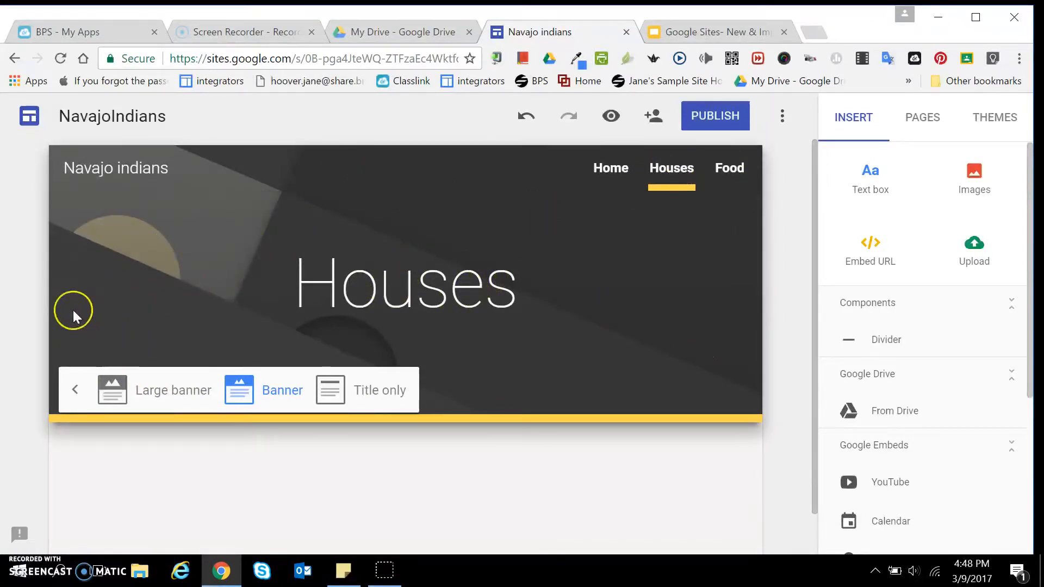
pyautogui.click(73, 265)
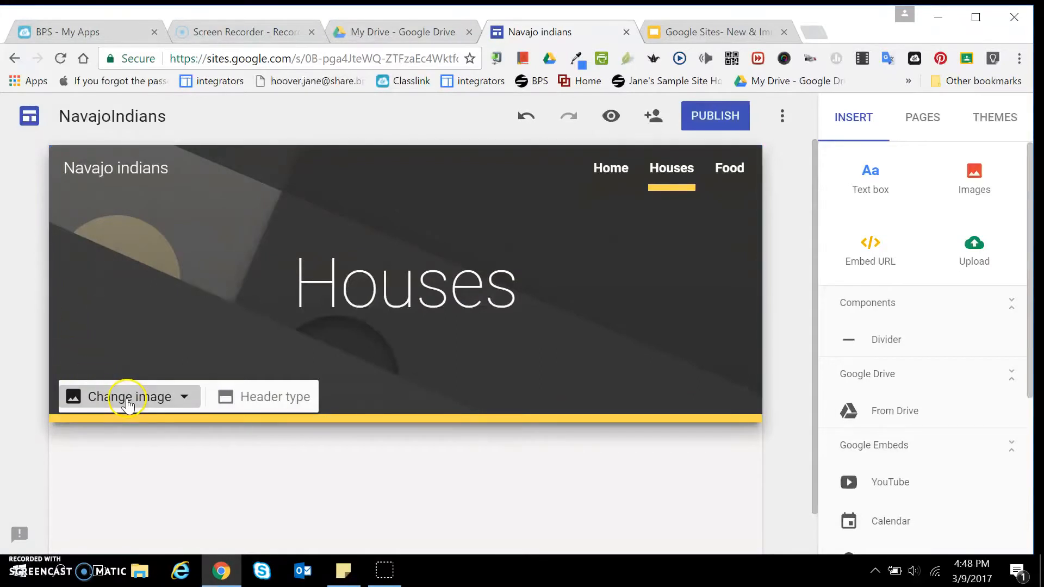
# Step: Replace the Houses banner image with the gallery photo of colourful hanging paper strips
pyautogui.click(127, 405)
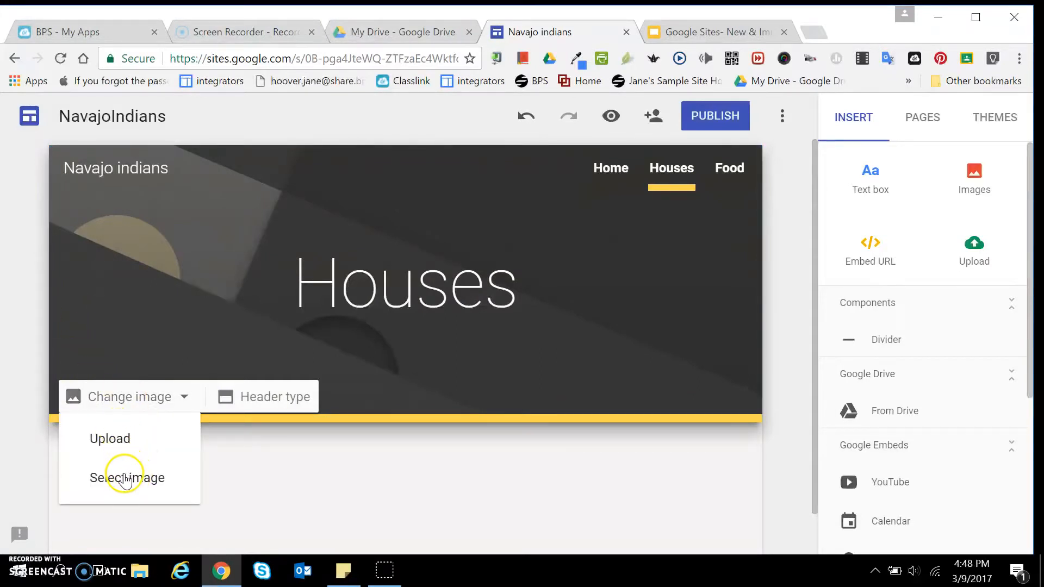
pyautogui.click(125, 480)
pyautogui.click(577, 311)
pyautogui.click(249, 491)
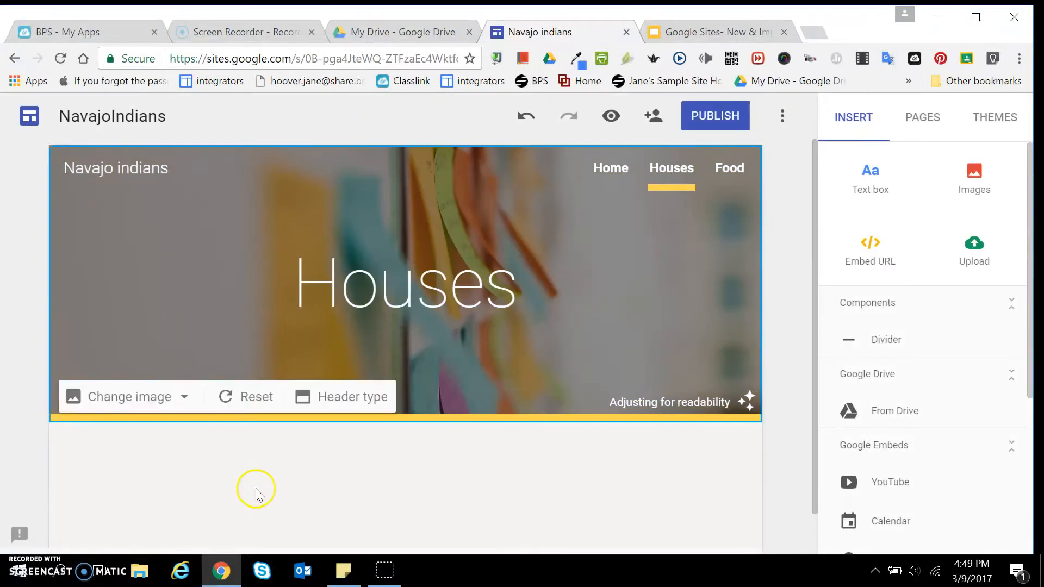
# Step: Add a text box reading "dvcbcb" to the Houses page and narrow it to about three quarters of its width
pyautogui.click(625, 168)
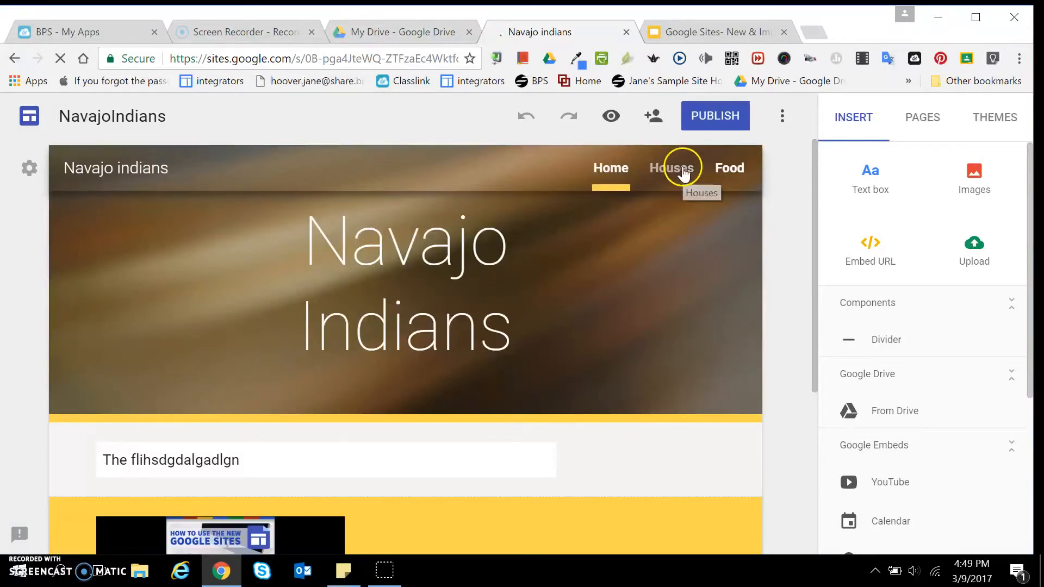
pyautogui.click(683, 173)
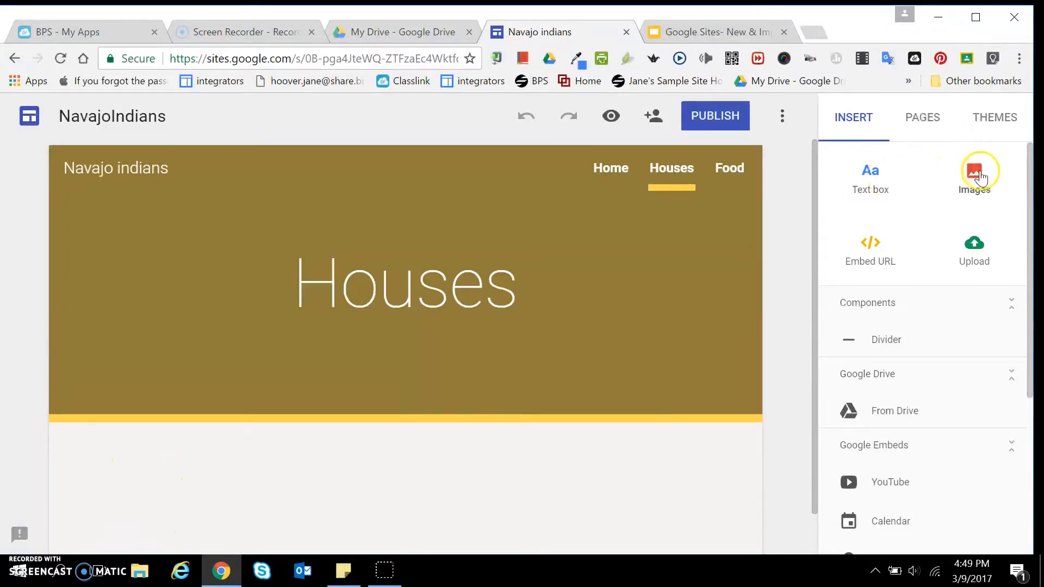
pyautogui.click(870, 174)
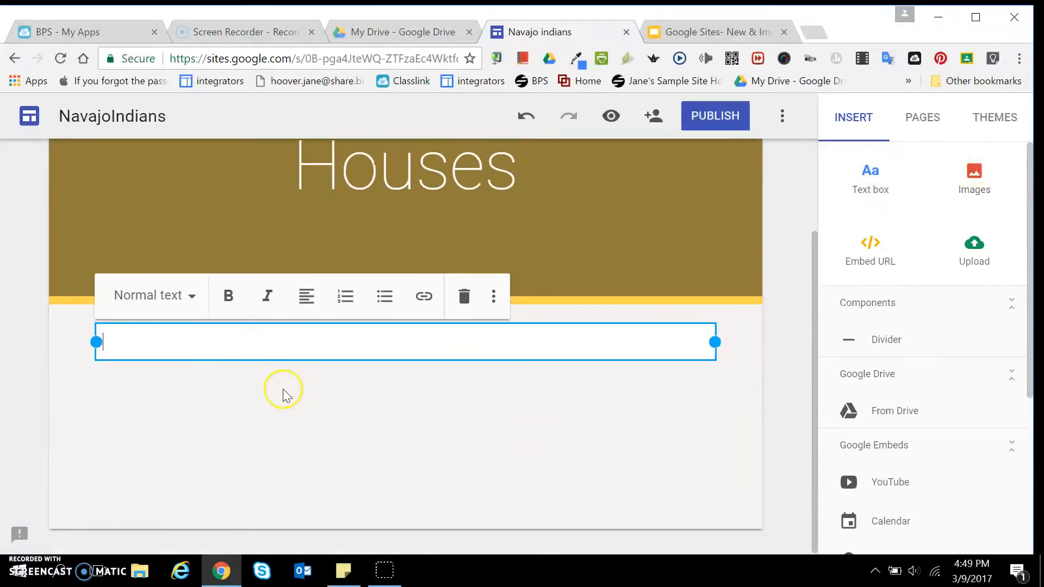
pyautogui.write('dvcbcb')
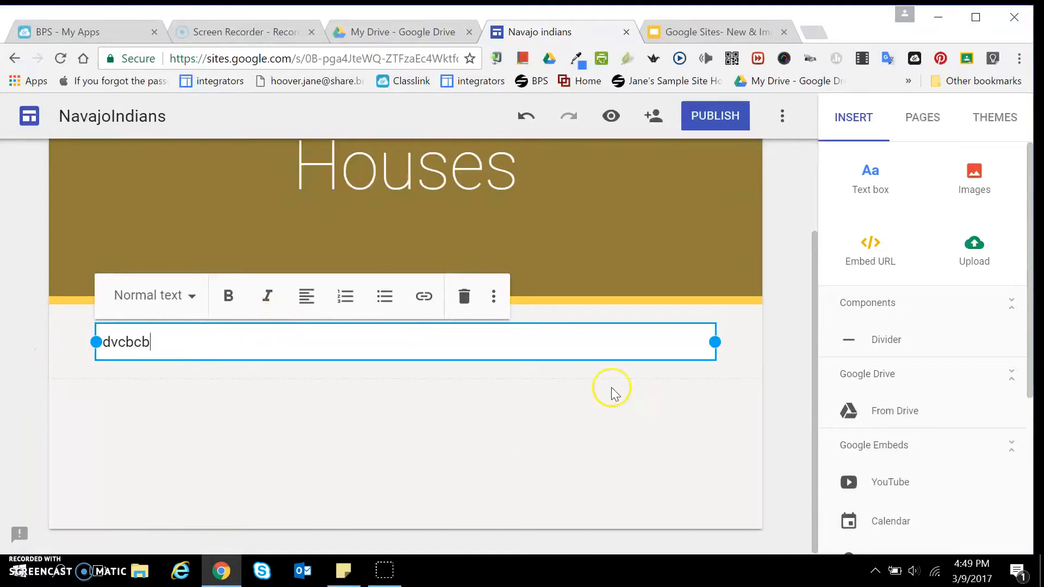
pyautogui.moveTo(712, 343); pyautogui.dragTo(555, 342)
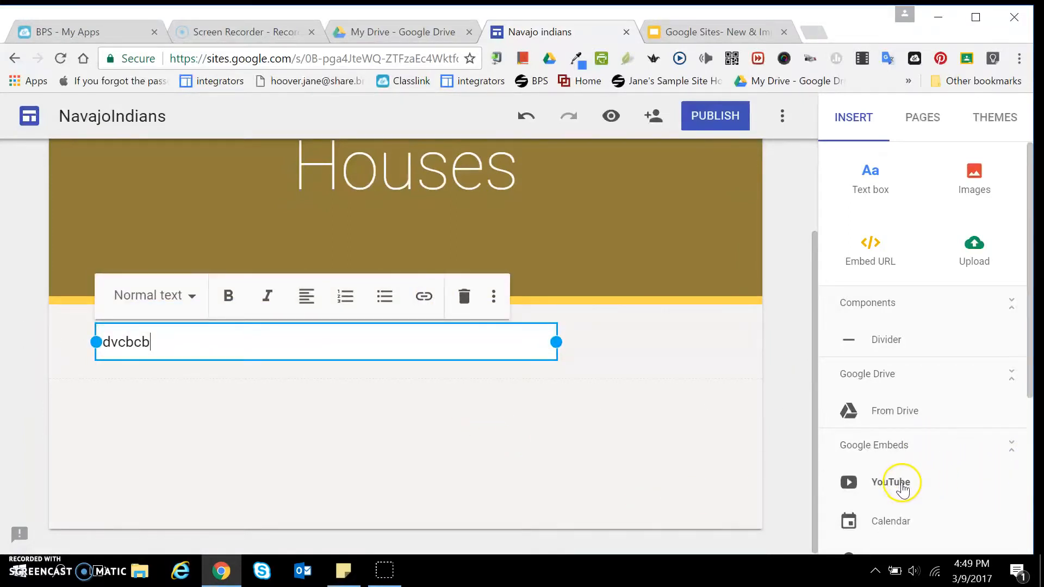
pyautogui.click(861, 485)
pyautogui.click(317, 237)
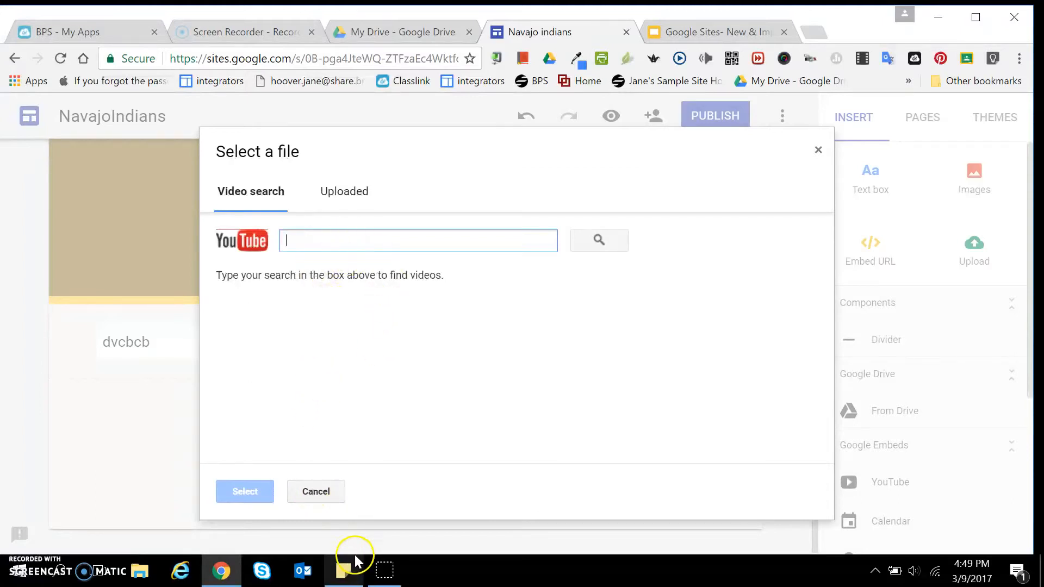
pyautogui.click(315, 492)
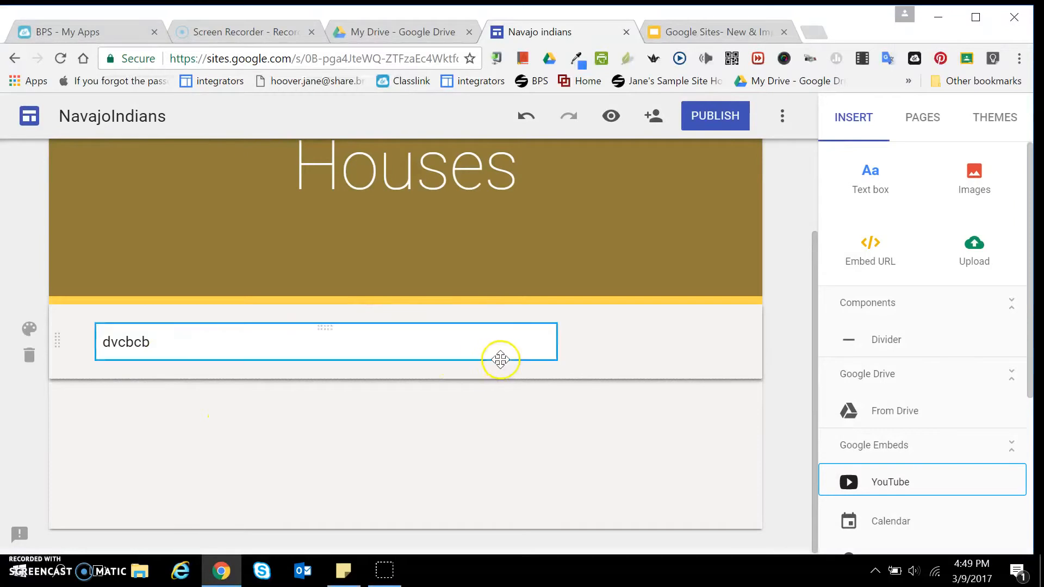
# Step: Preview the site from its Home page in the tablet layout, and return to editing
pyautogui.scroll(2, 496, 355)
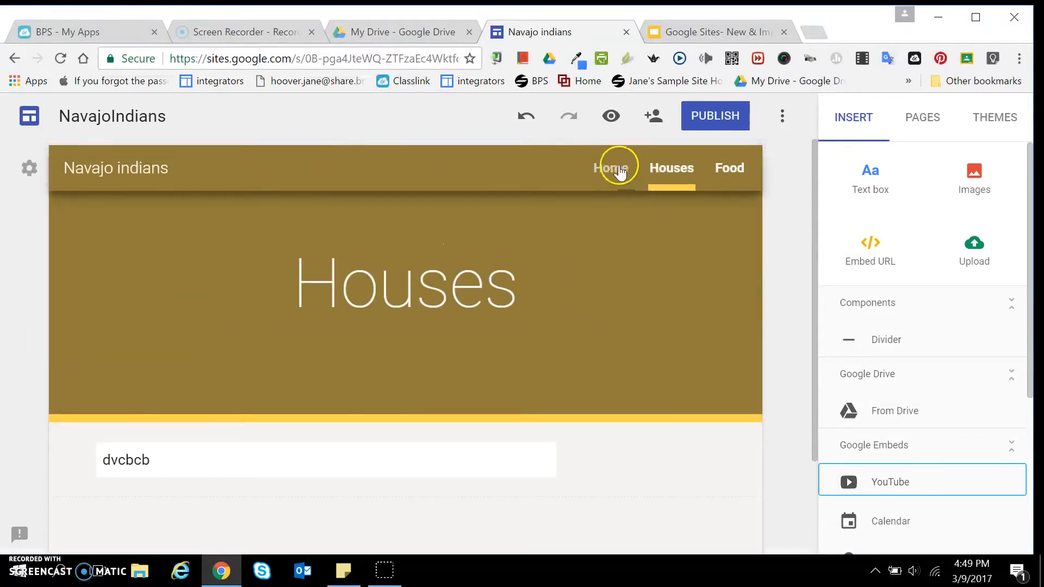
pyautogui.click(619, 169)
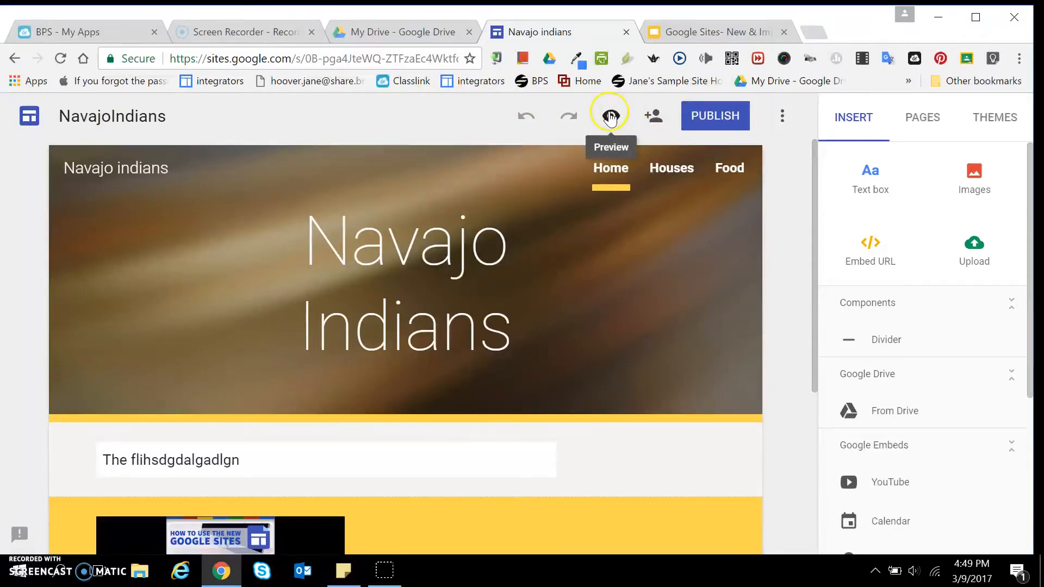
pyautogui.click(609, 116)
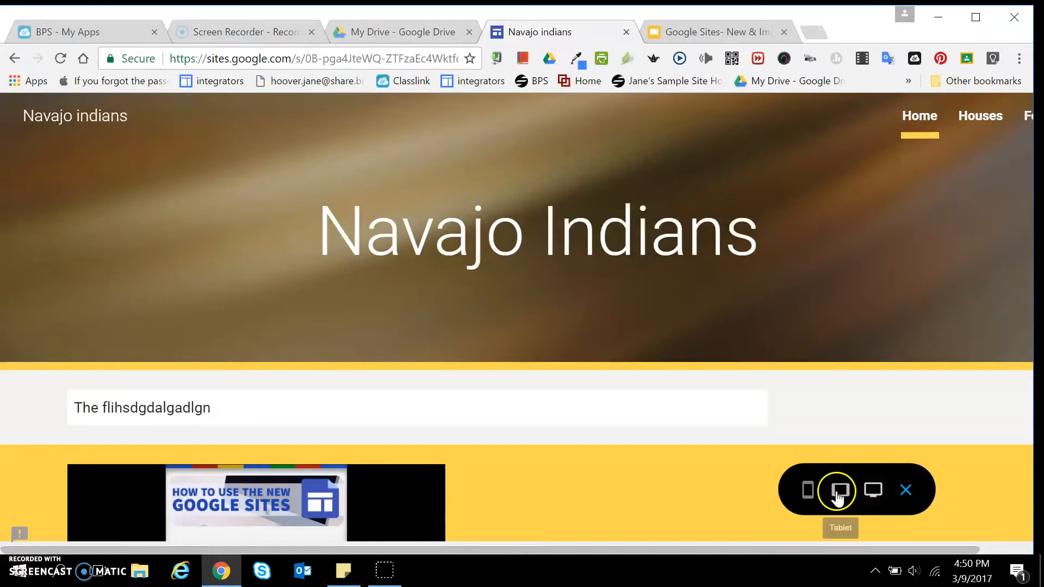
pyautogui.click(838, 496)
pyautogui.click(929, 150)
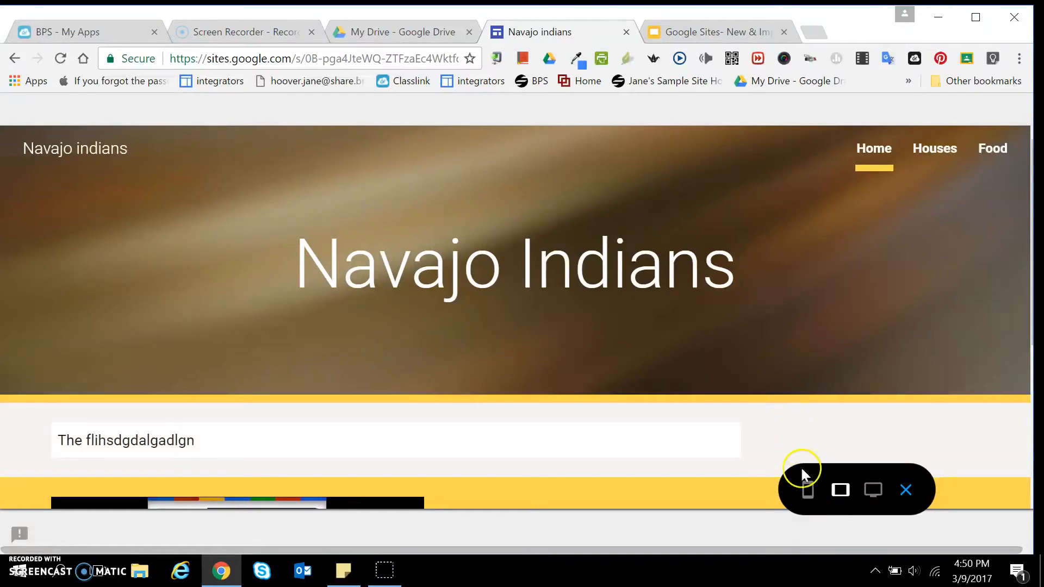
pyautogui.click(906, 490)
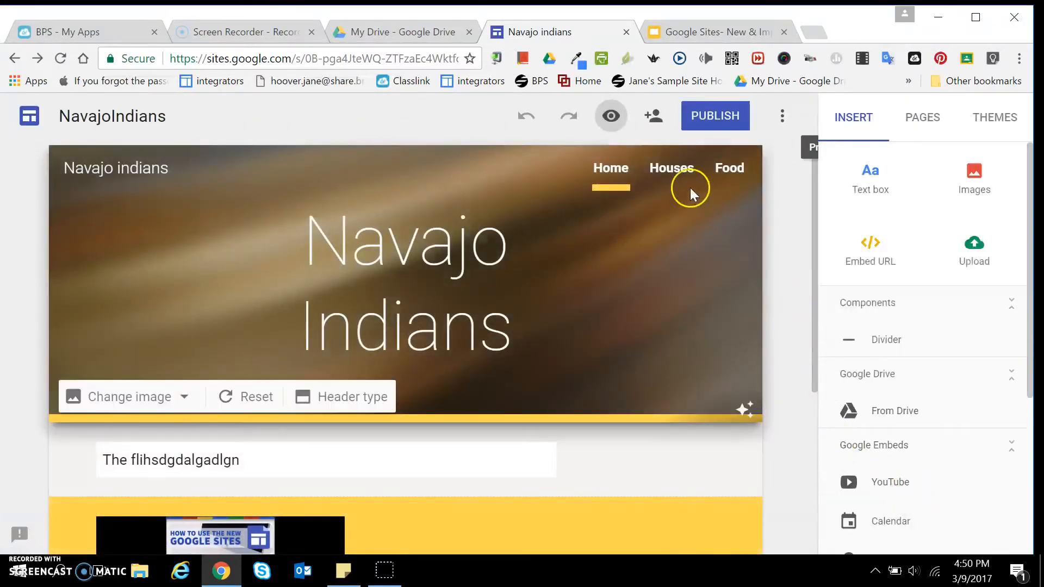
pyautogui.click(653, 116)
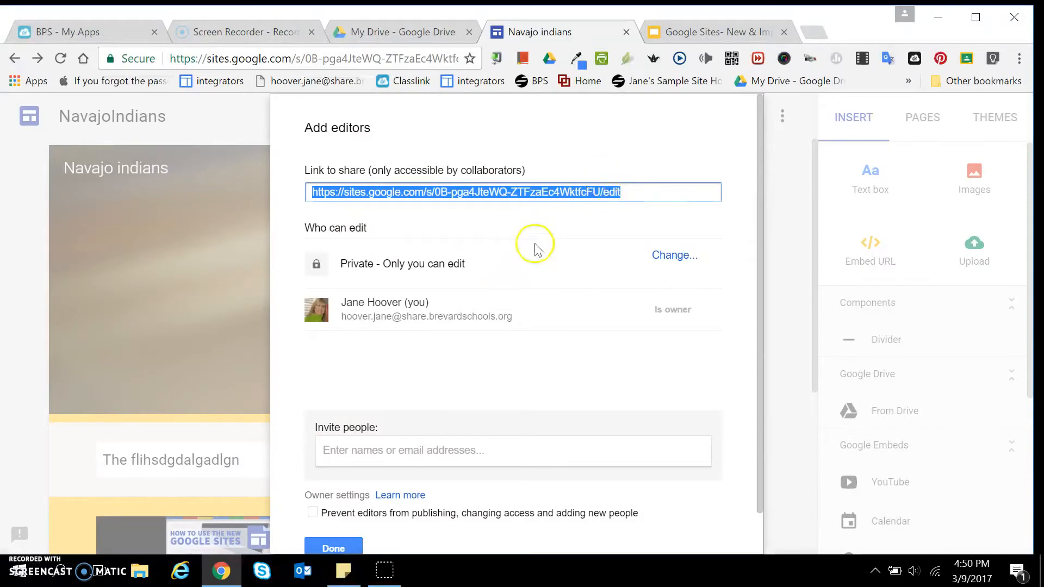
pyautogui.click(369, 452)
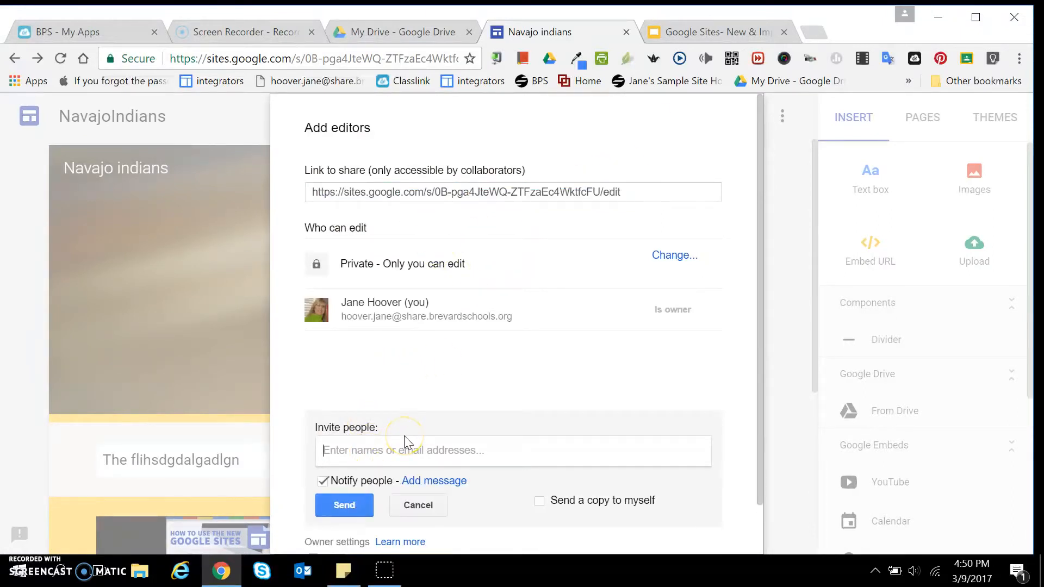
pyautogui.write('Rut')
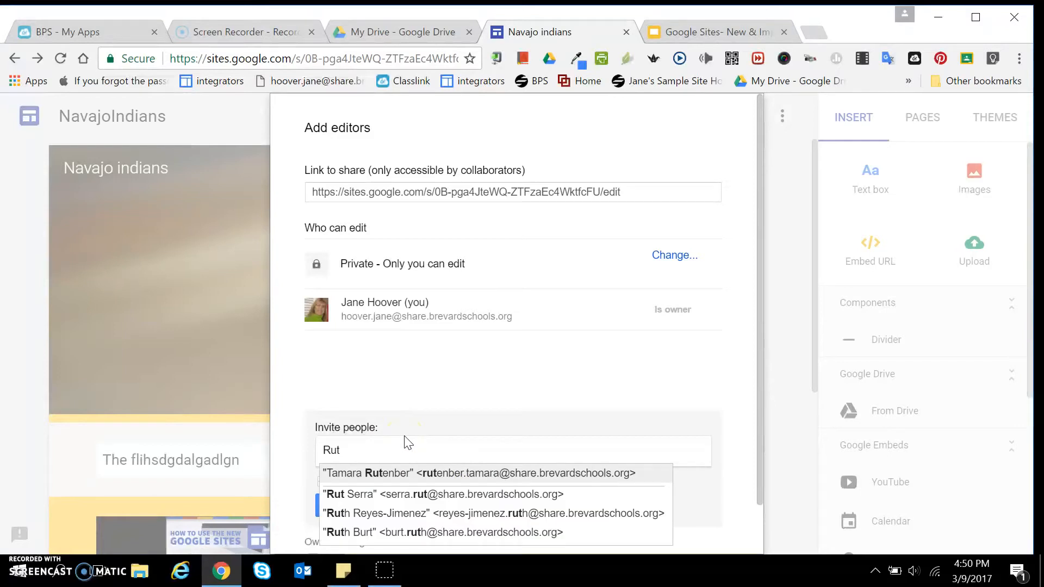
pyautogui.click(477, 475)
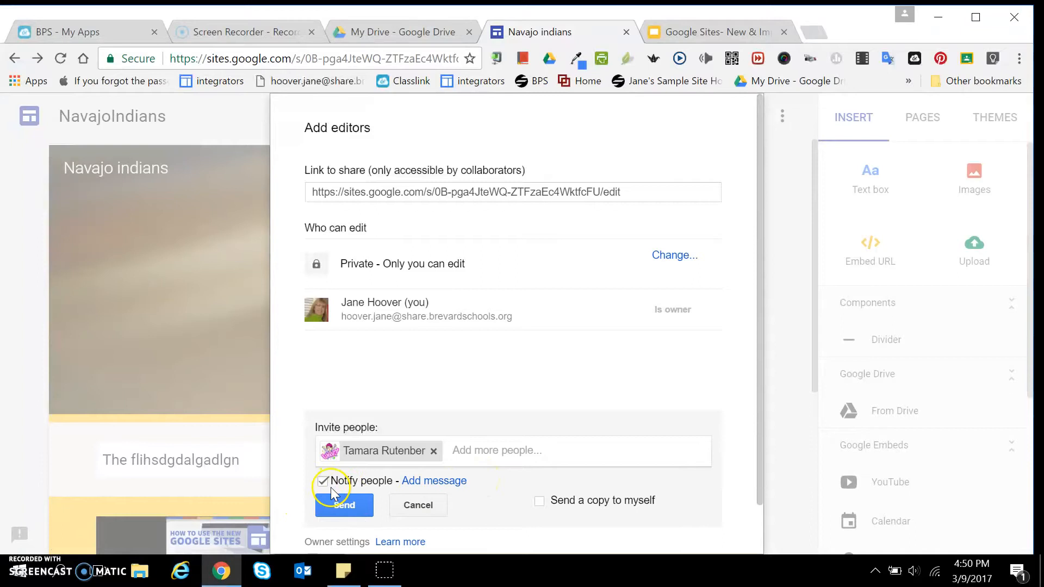
pyautogui.click(430, 508)
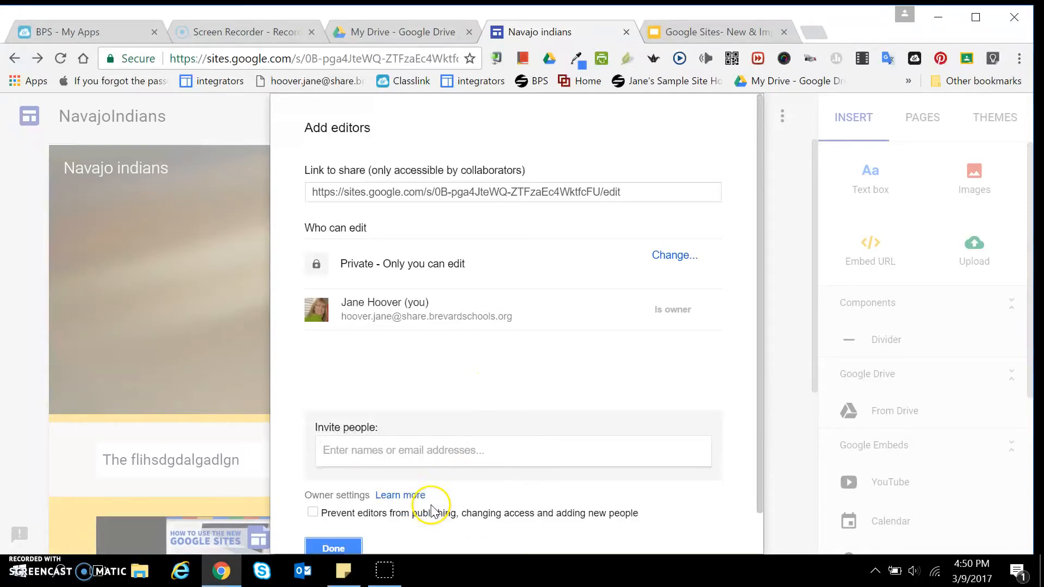
pyautogui.click(357, 545)
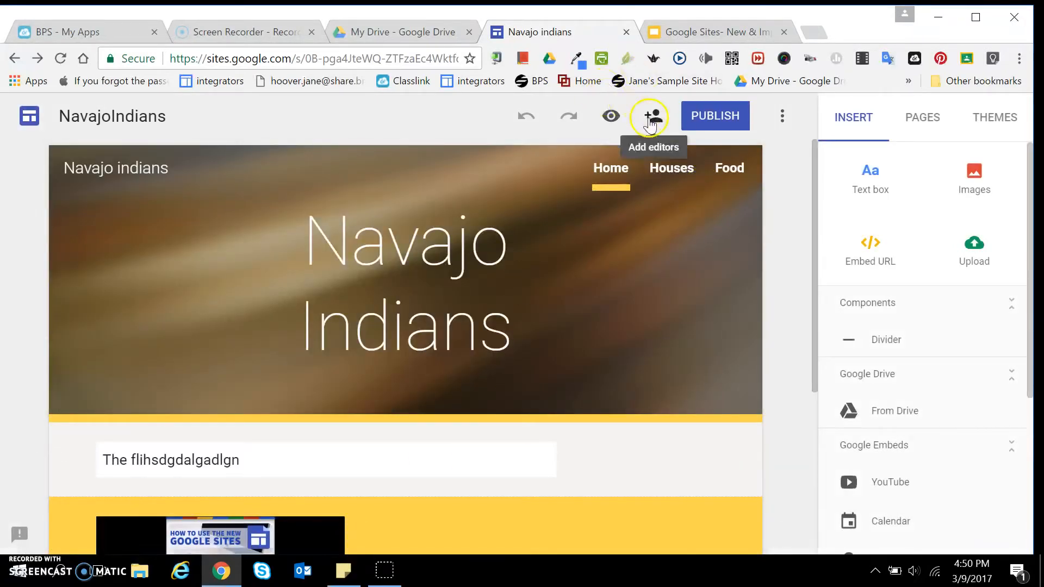
# Step: Publish the site at the location navajo-indians with visits allowed for anyone on the web
pyautogui.click(709, 120)
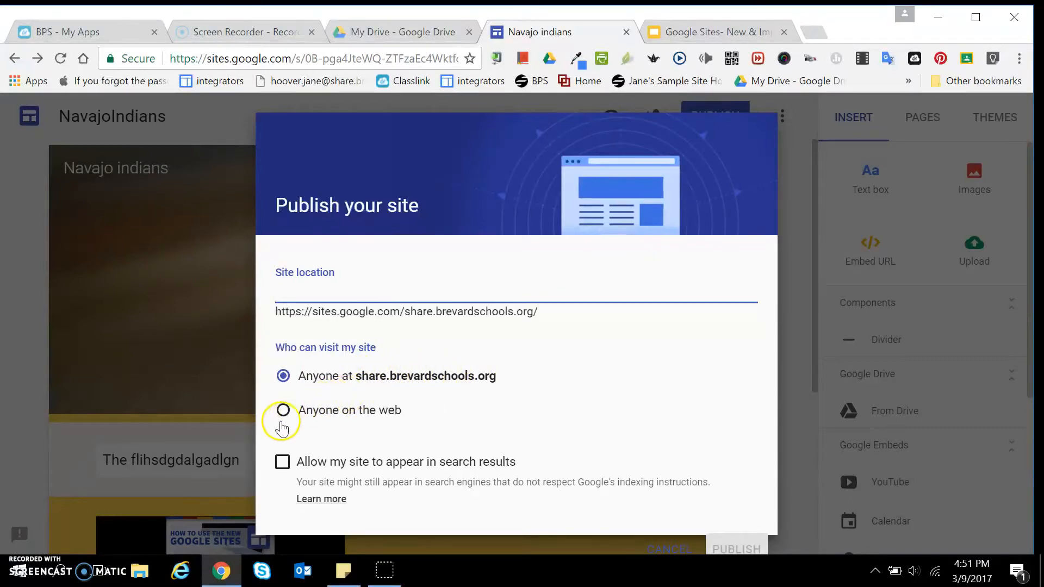
pyautogui.click(285, 414)
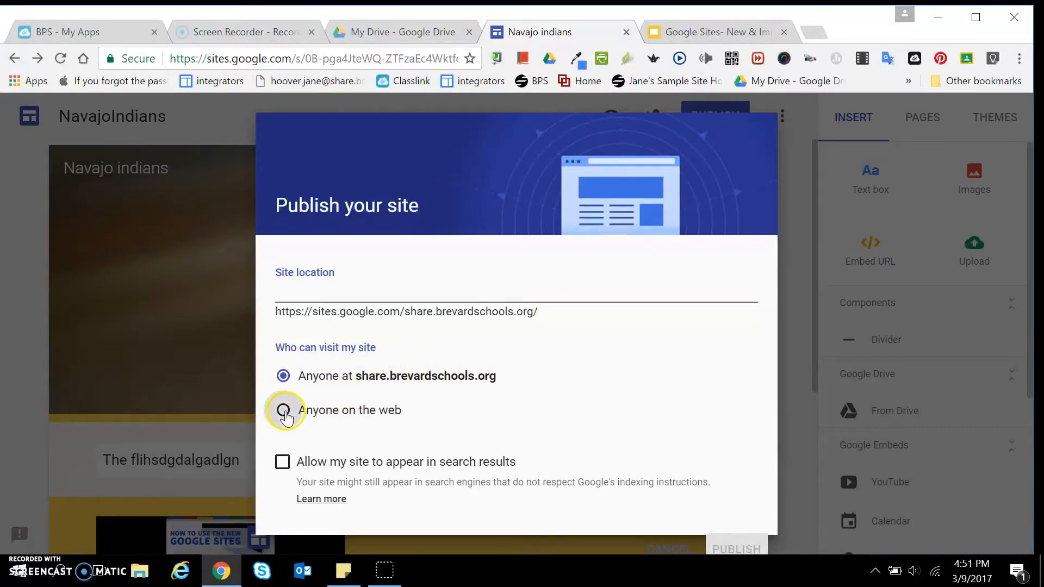
pyautogui.click(364, 291)
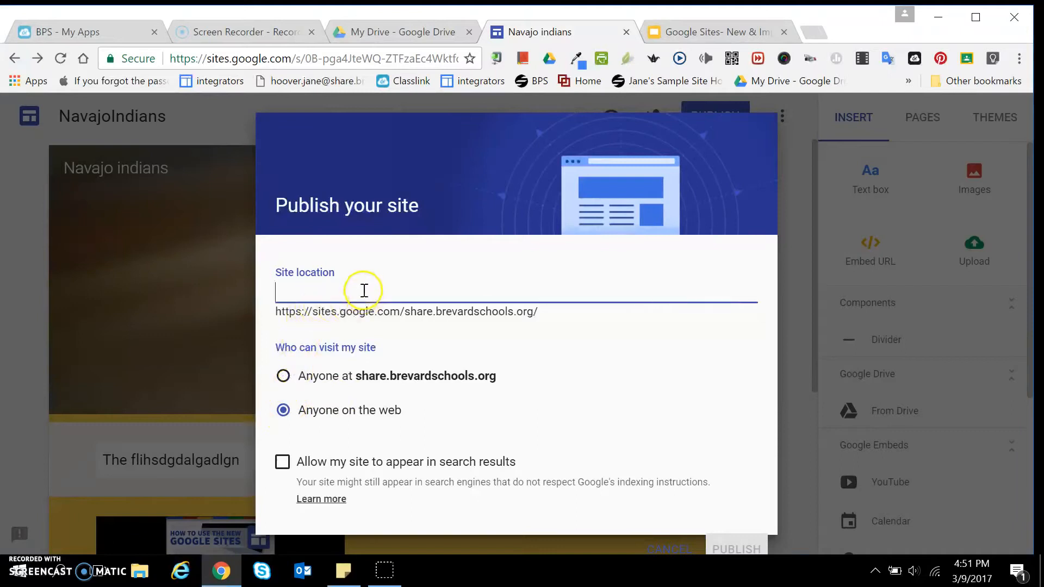
pyautogui.write('n')
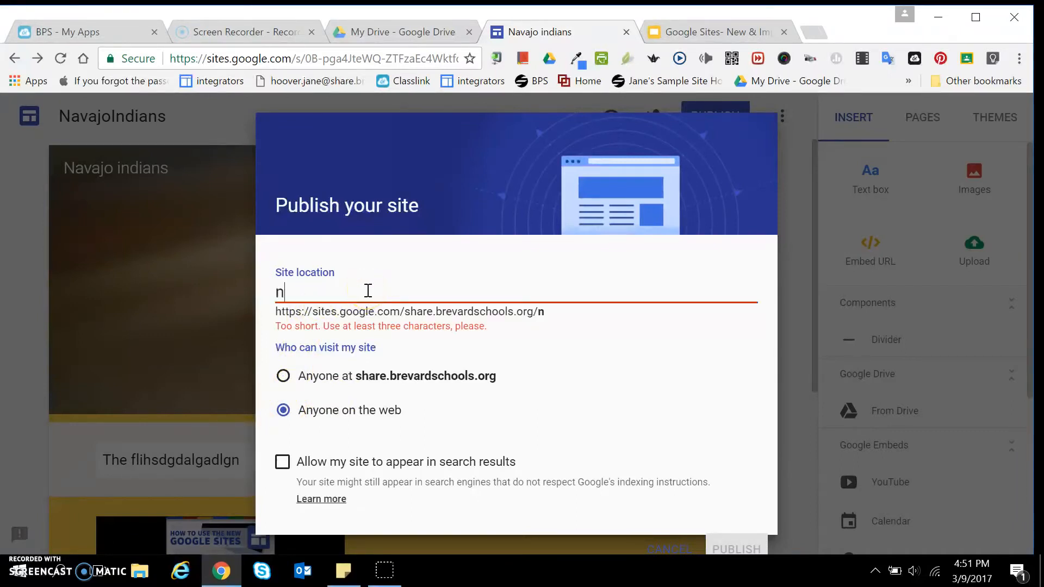
pyautogui.write('ava')
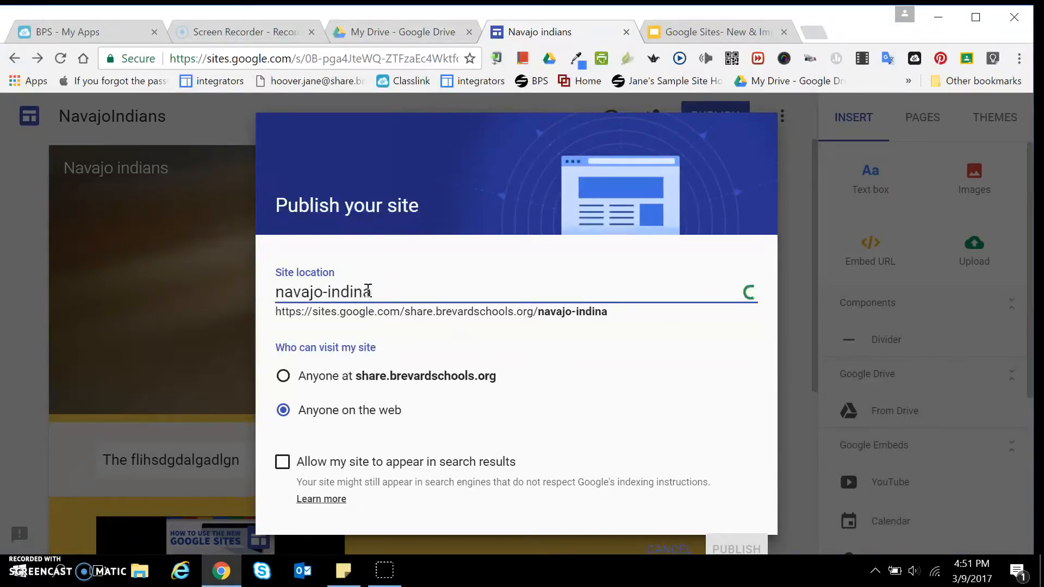
pyautogui.write('jo-ind')
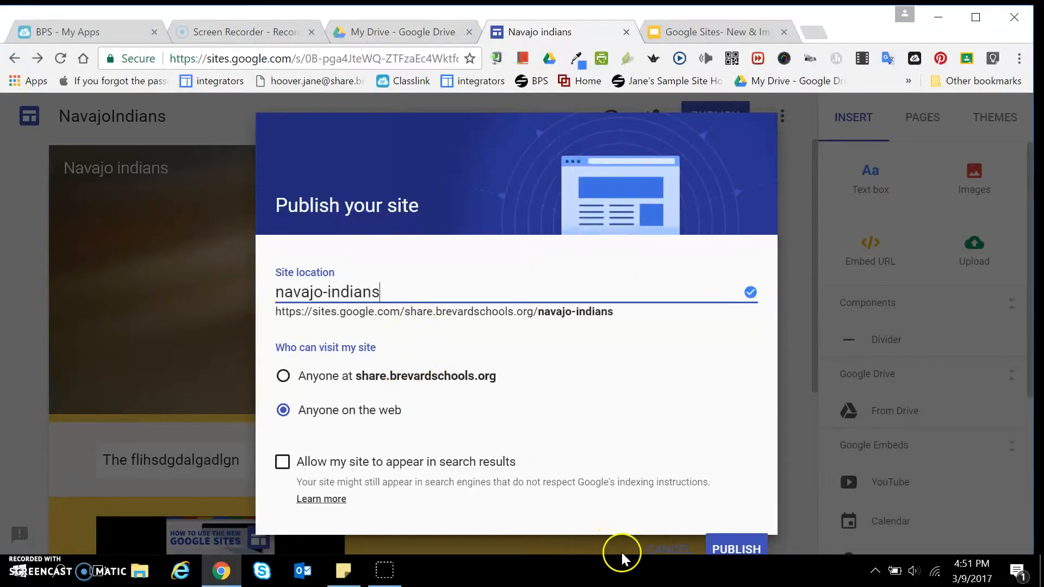
pyautogui.click(735, 550)
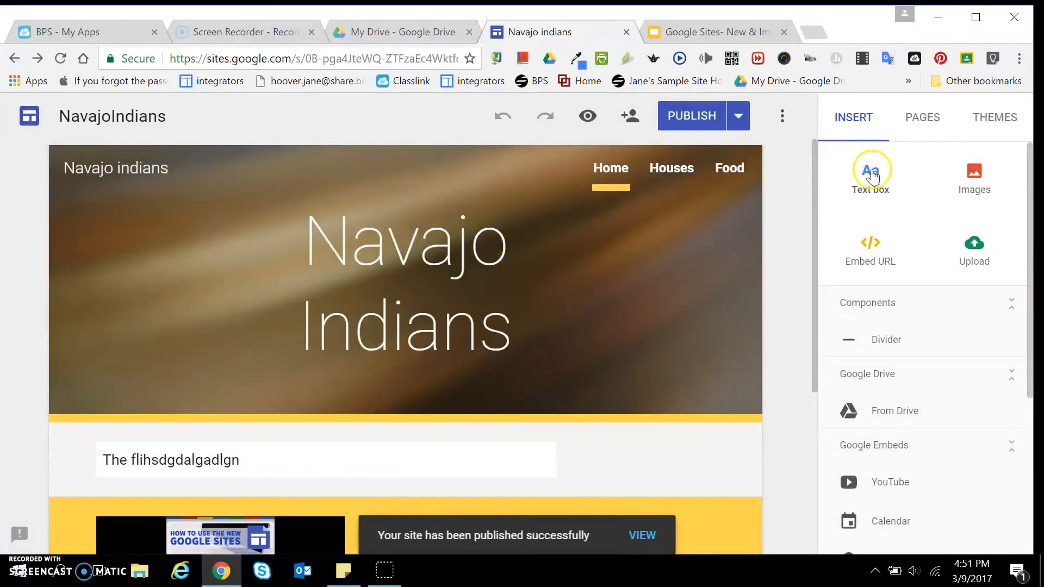
# Step: Add a new page named Clothes and publish the site again
pyautogui.click(931, 126)
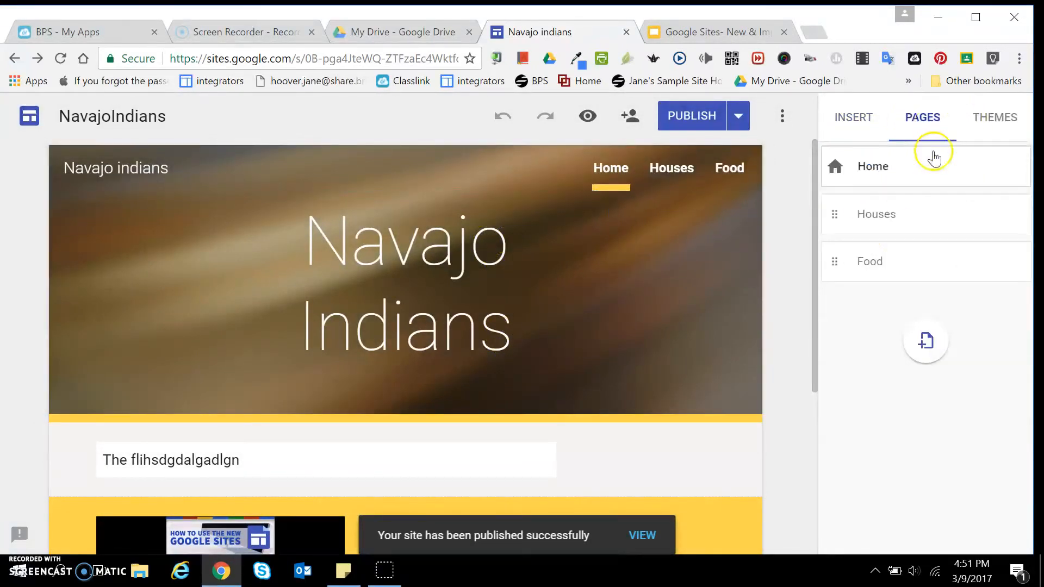
pyautogui.click(925, 348)
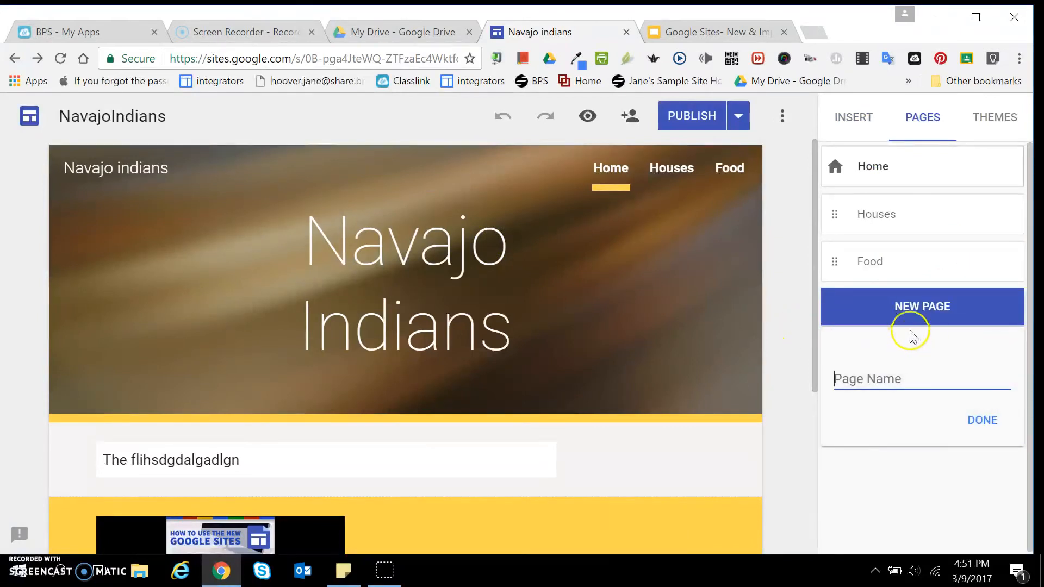
pyautogui.write('Clothes')
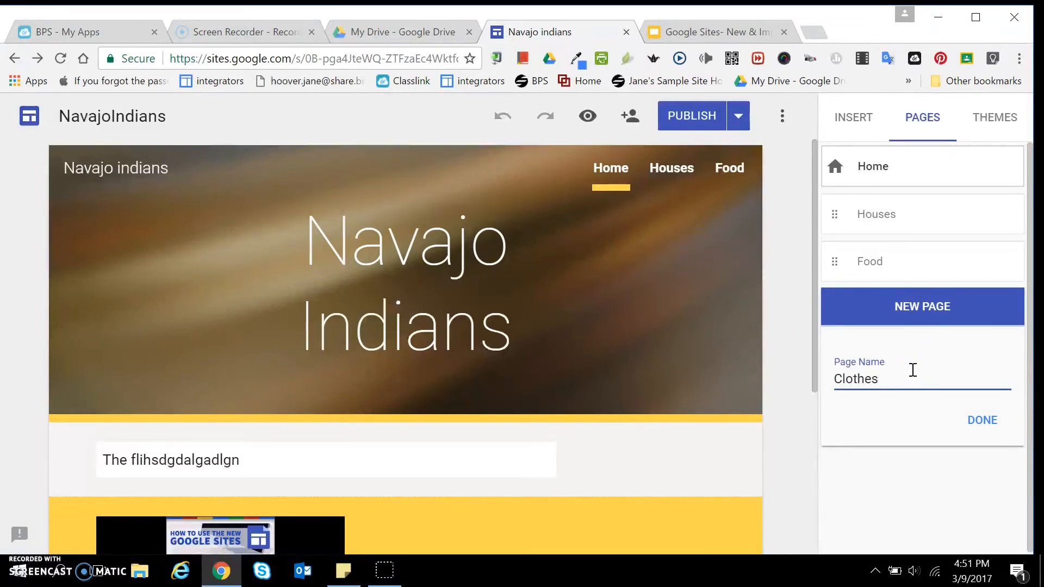
pyautogui.click(996, 422)
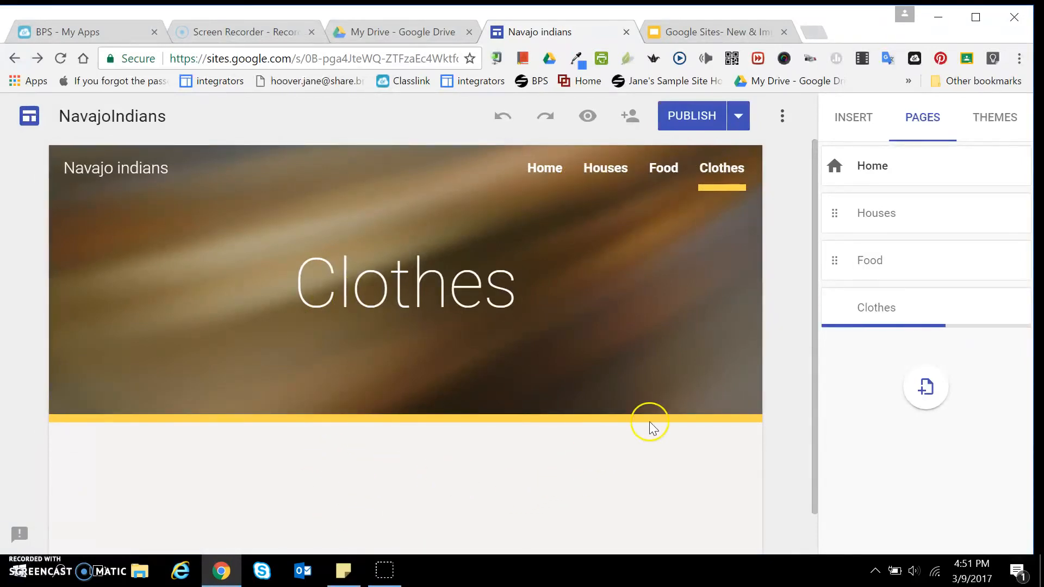
pyautogui.click(686, 119)
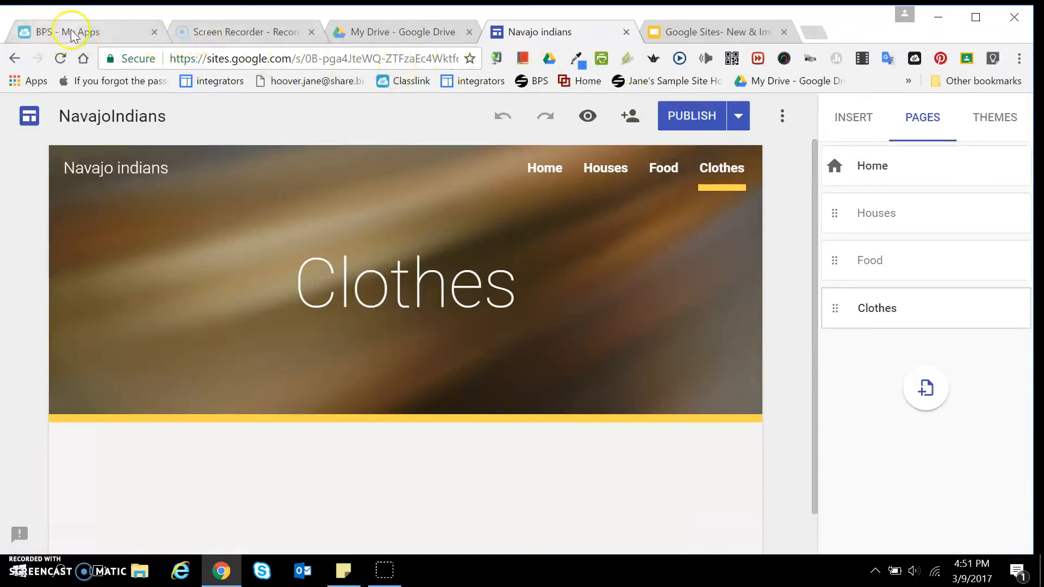
# Step: Look at the site files in Google Drive, and switch to the "Google Sites- New & Improved" presentation in Google Slides
pyautogui.click(371, 35)
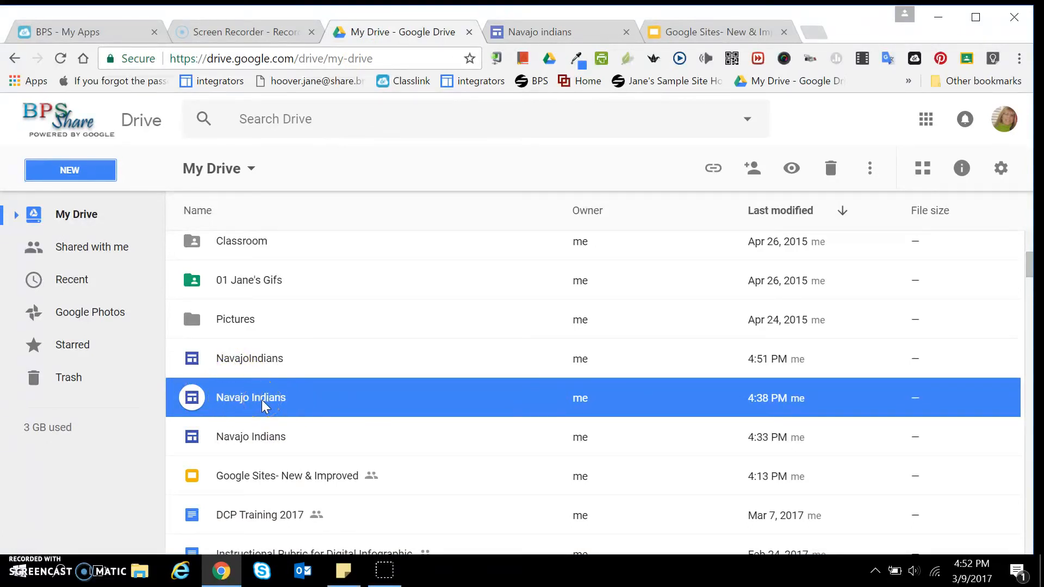
pyautogui.click(523, 31)
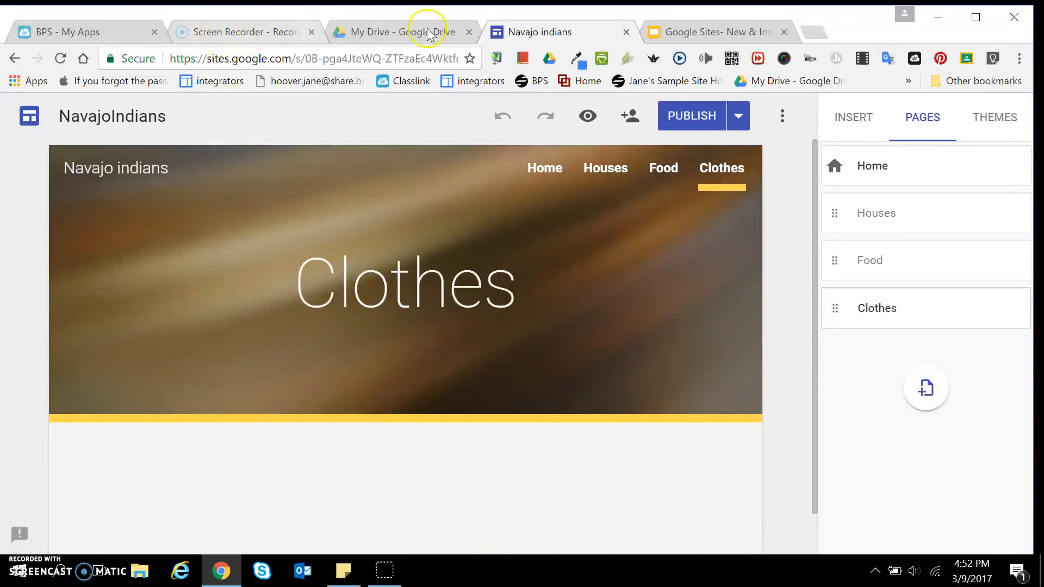
pyautogui.click(695, 37)
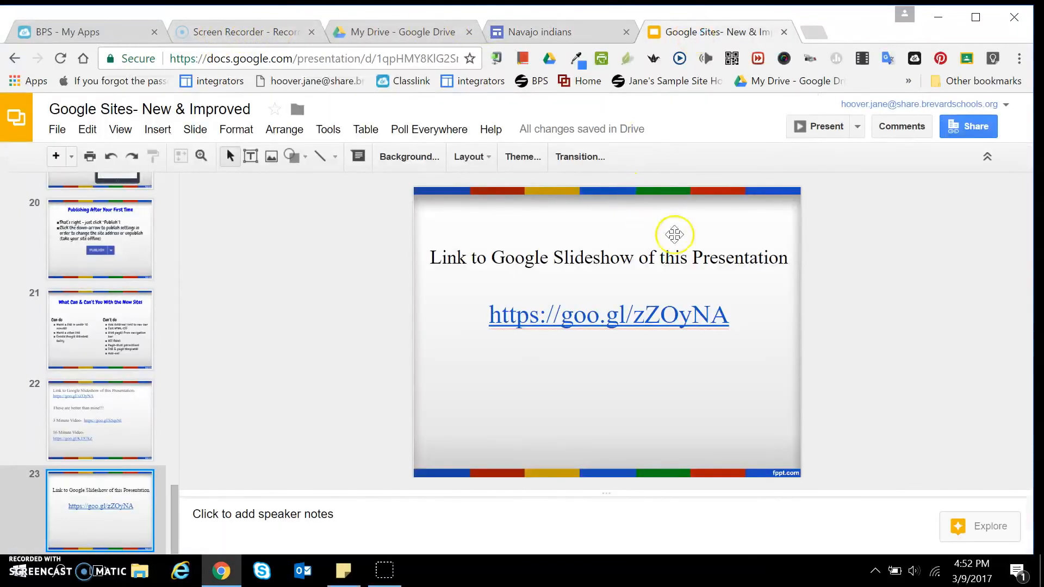